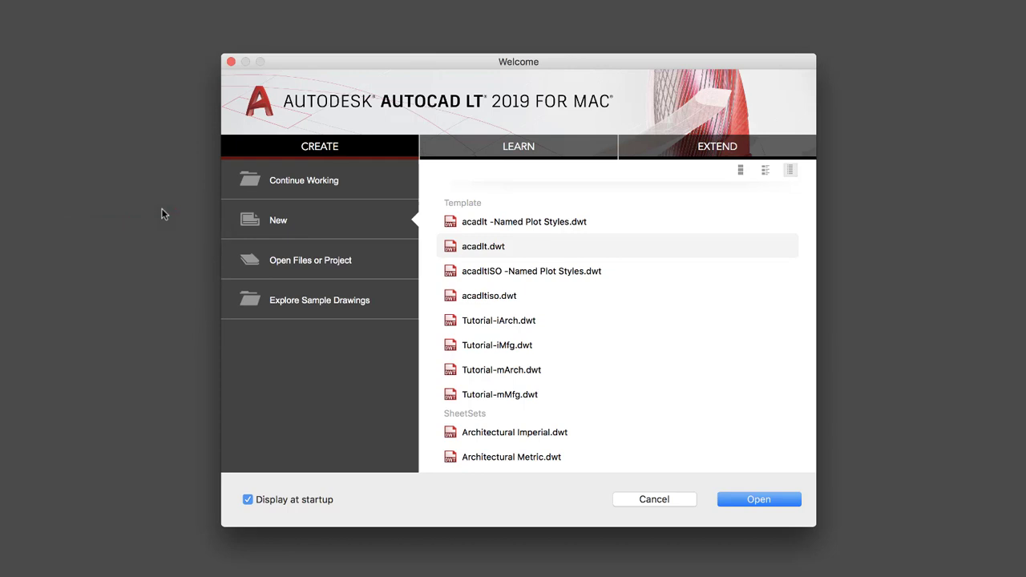
- List recent drawings like Floor Plan.dwg, then open and cancel the file browser
{"action": "left_click", "coordinate": [301, 177]}
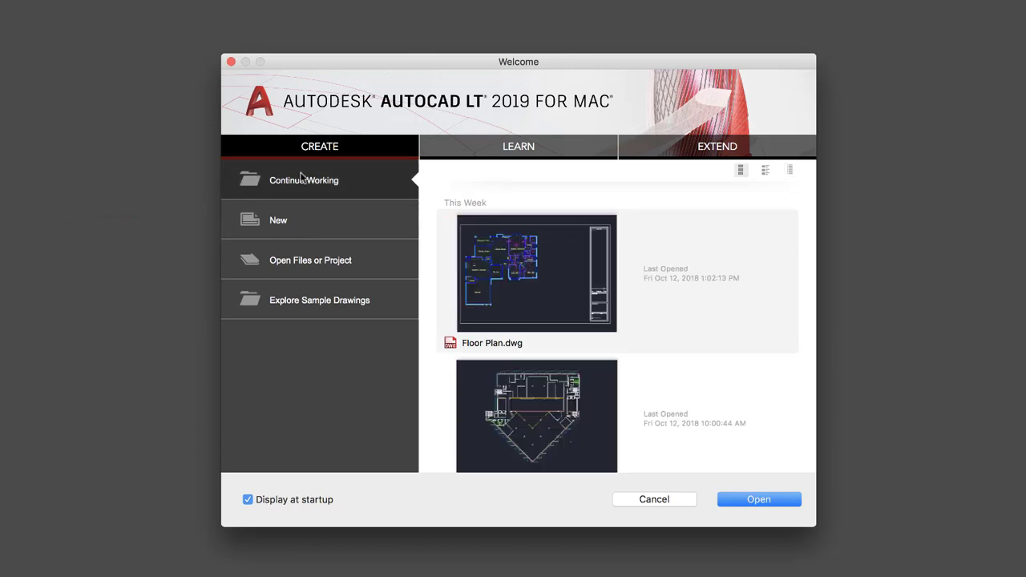
{"action": "left_click", "coordinate": [304, 257]}
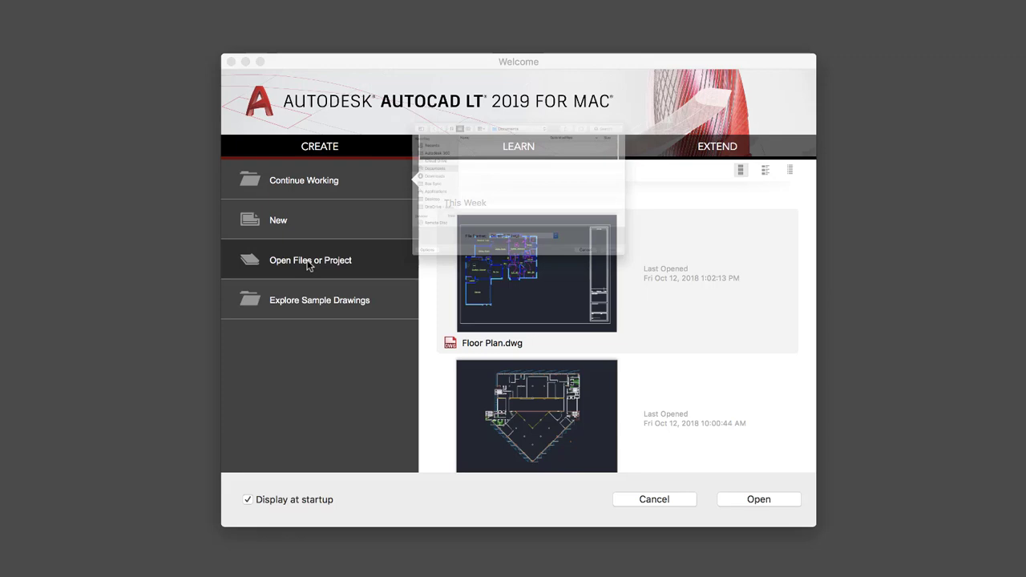
{"action": "left_click", "coordinate": [673, 338]}
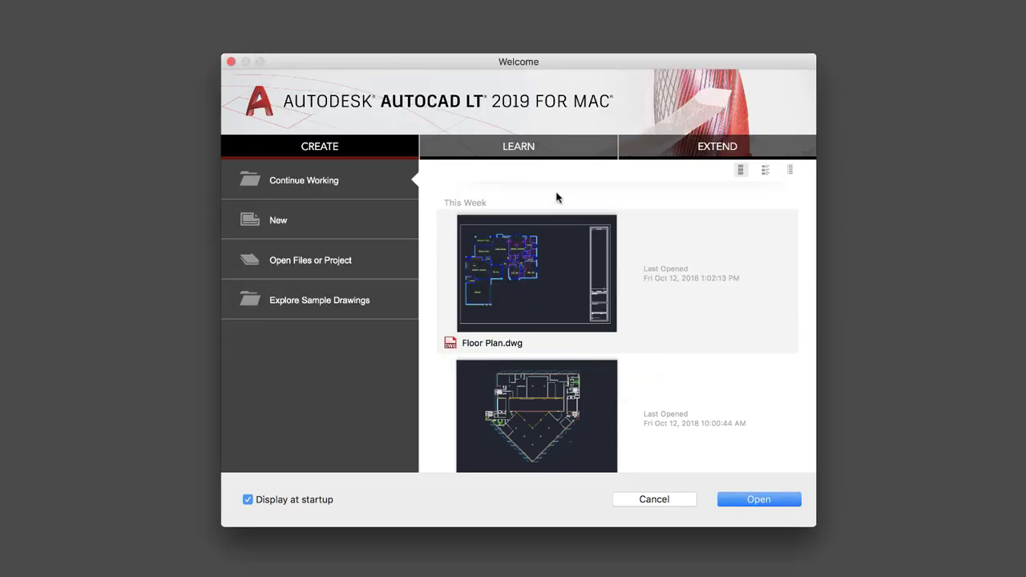
{"action": "left_click", "coordinate": [522, 147]}
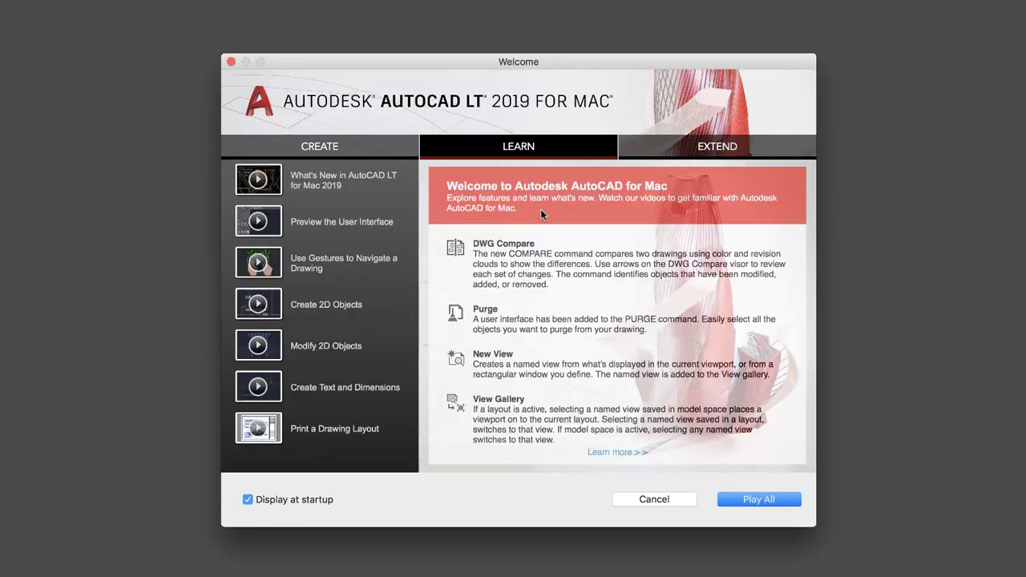
{"action": "scroll", "coordinate": [557, 268], "scroll_direction": "down", "scroll_amount": 2}
{"action": "scroll", "coordinate": [557, 269], "scroll_direction": "down", "scroll_amount": 1}
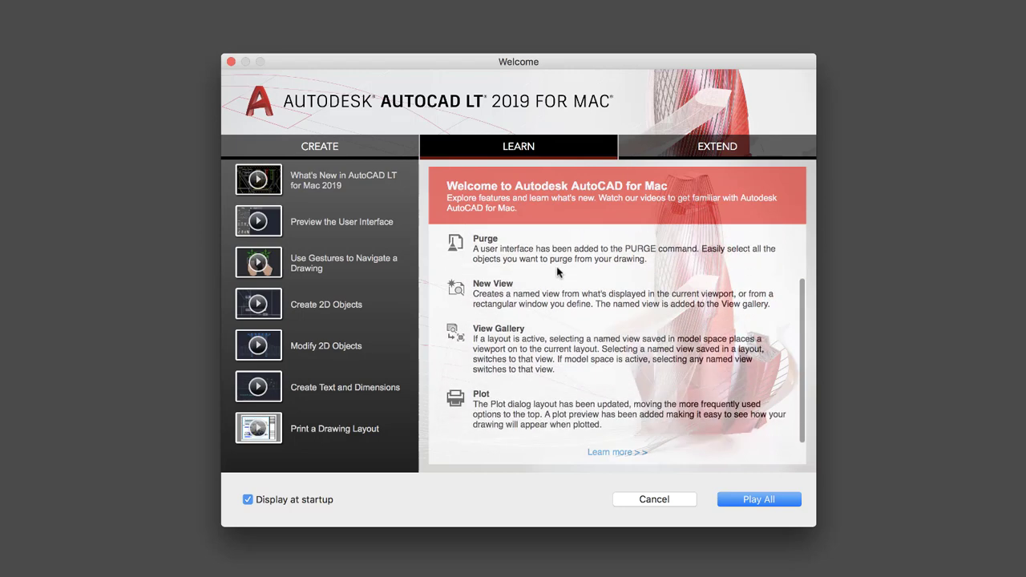
{"action": "scroll", "coordinate": [557, 269], "scroll_direction": "up", "scroll_amount": 3}
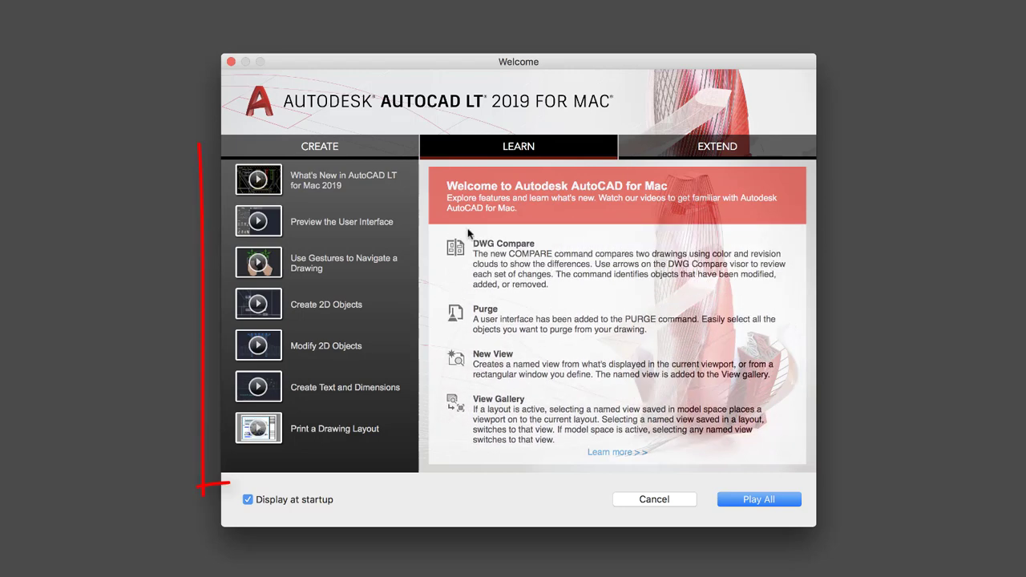
{"action": "left_click", "coordinate": [374, 190]}
{"action": "left_click", "coordinate": [706, 155]}
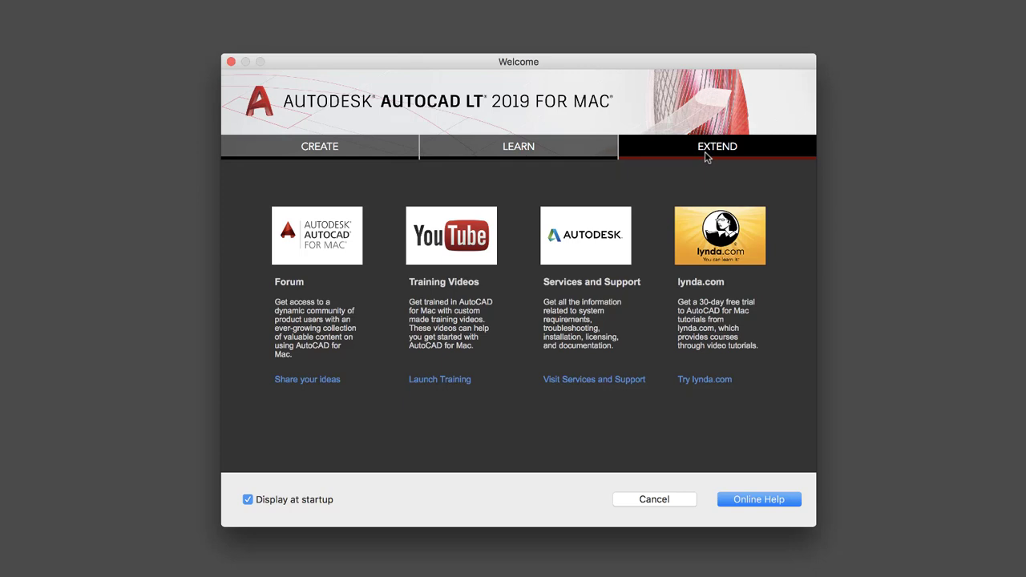
{"action": "left_click", "coordinate": [374, 156]}
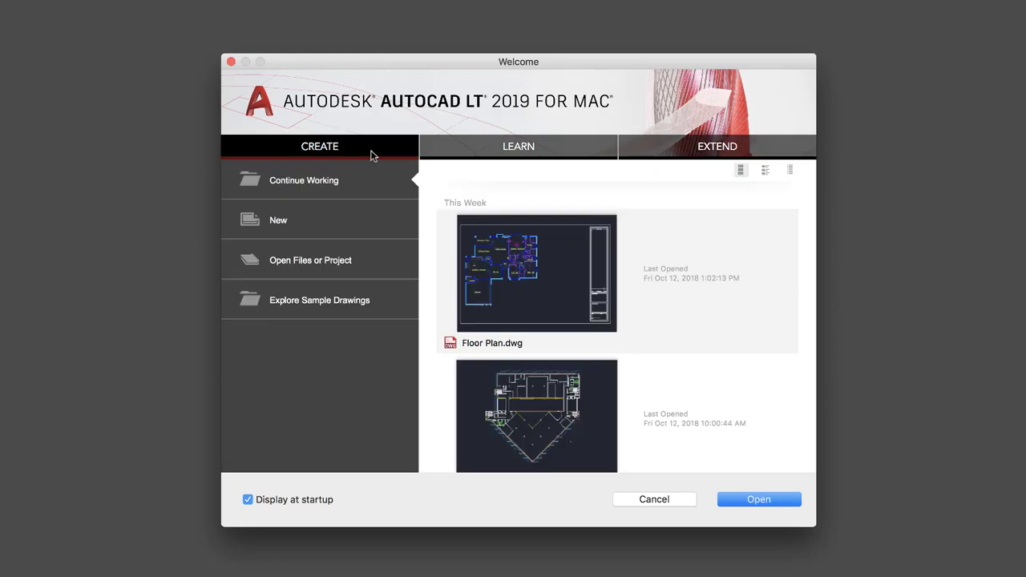
- Create Drawing1.dwg from the acadlt.dwt template and glance at the Sign In account menu
{"action": "left_click", "coordinate": [333, 222]}
{"action": "double_click", "coordinate": [449, 246]}
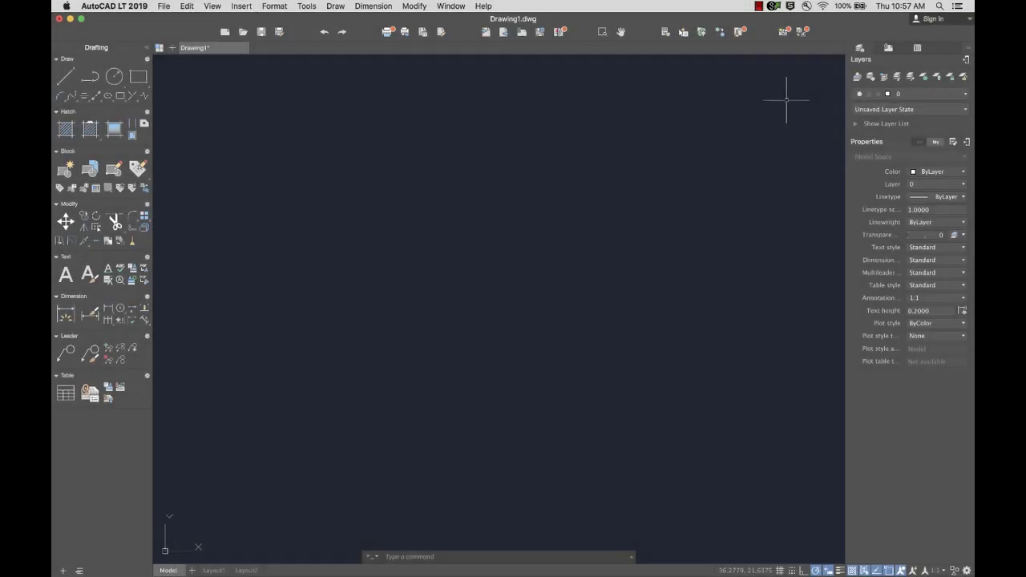
{"action": "left_click", "coordinate": [966, 19]}
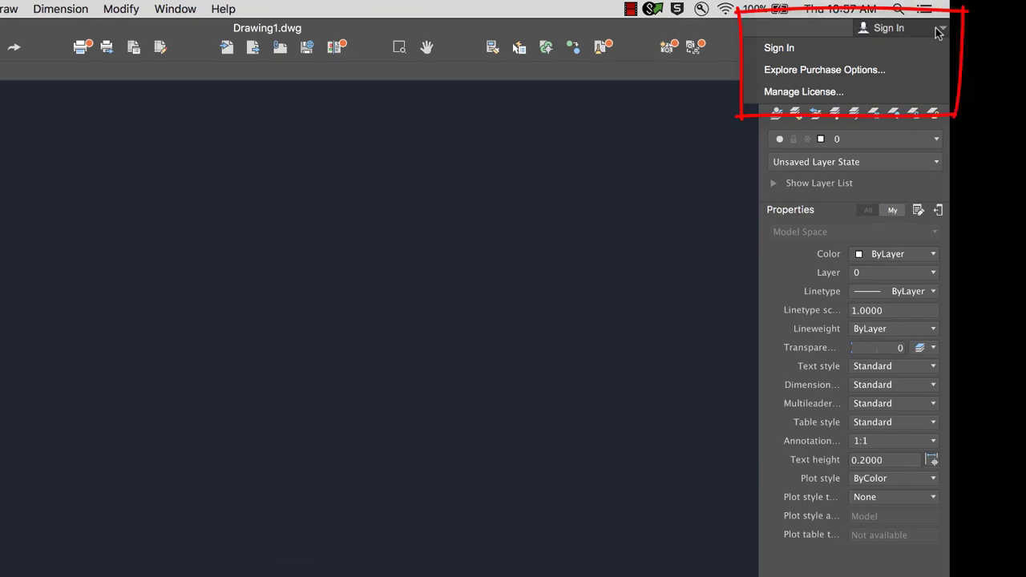
{"action": "left_click", "coordinate": [820, 24]}
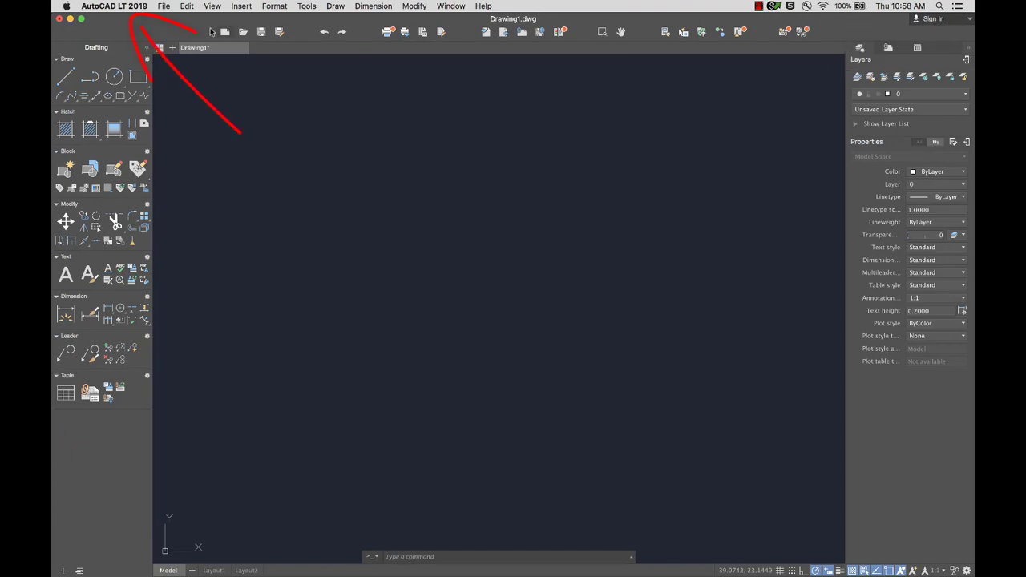
{"action": "left_click", "coordinate": [126, 7]}
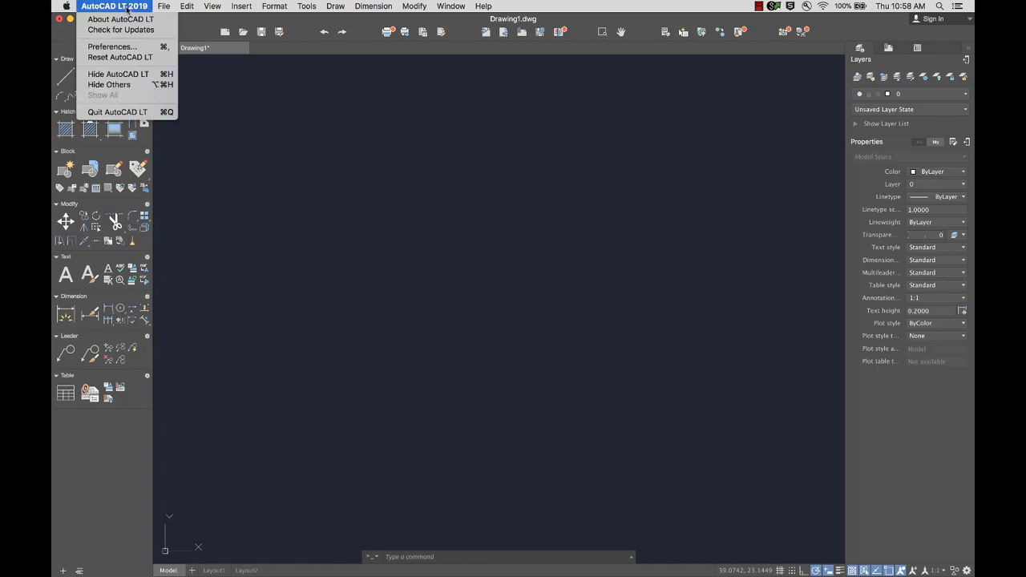
{"action": "left_click", "coordinate": [126, 7]}
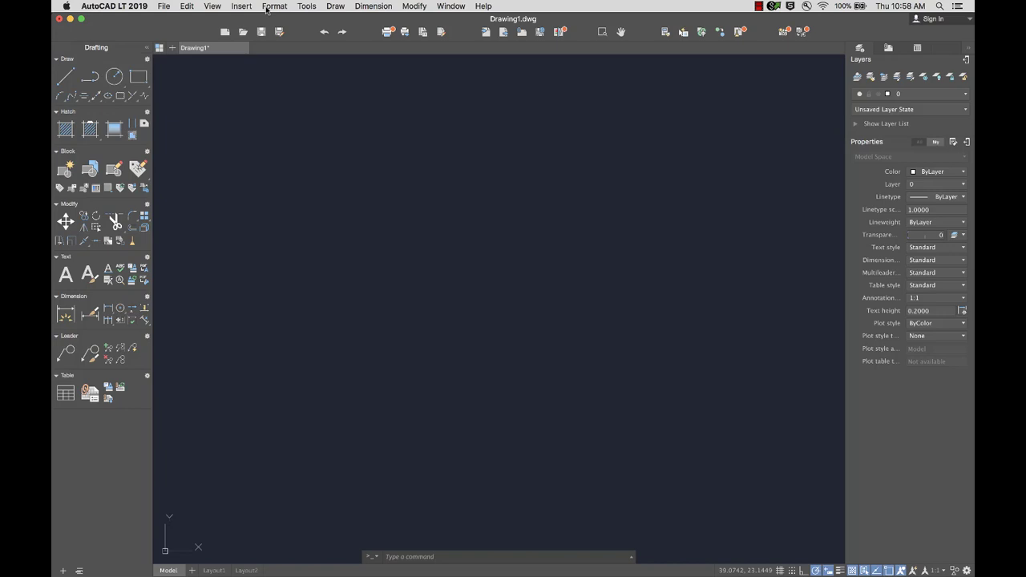
{"action": "left_click", "coordinate": [484, 8]}
{"action": "type", "text": "c"}
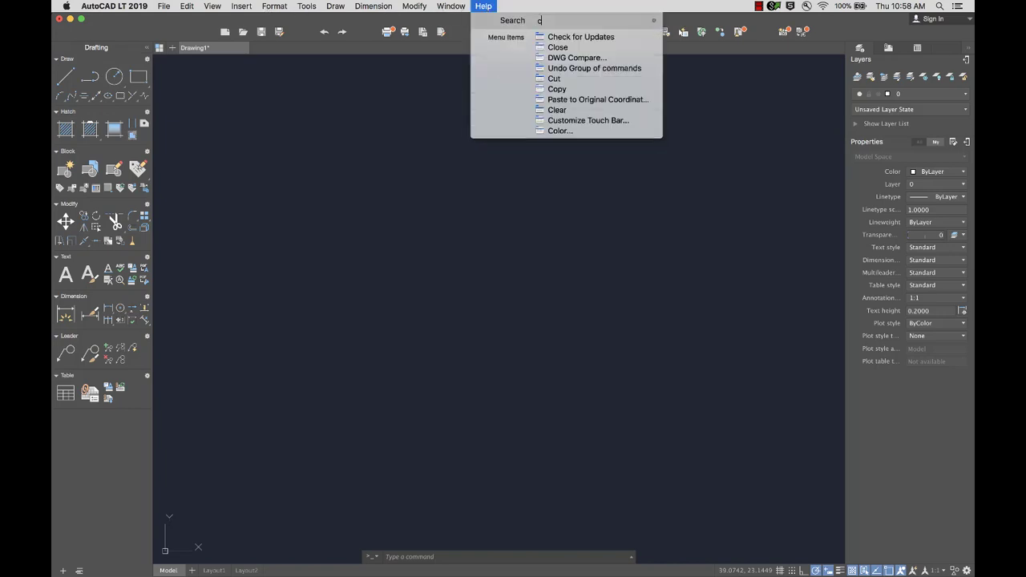
{"action": "mouse_move", "coordinate": [555, 79]}
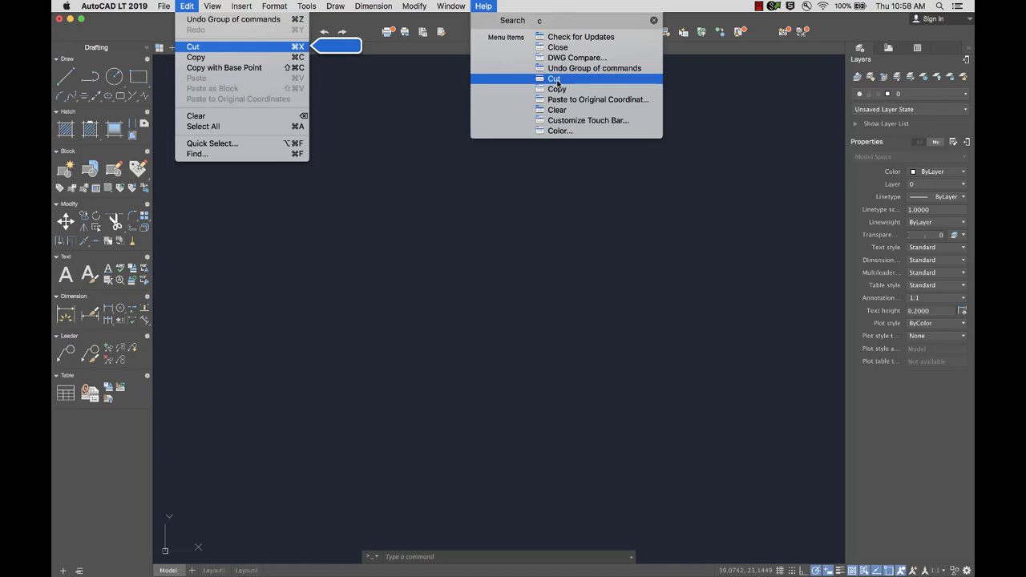
{"action": "key", "text": "Escape"}
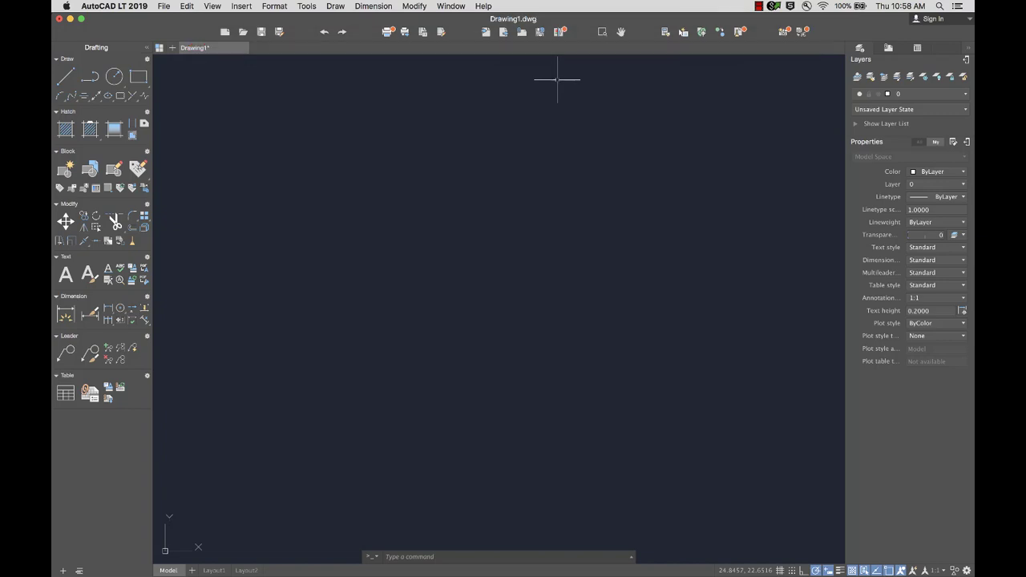
{"action": "right_click", "coordinate": [583, 37]}
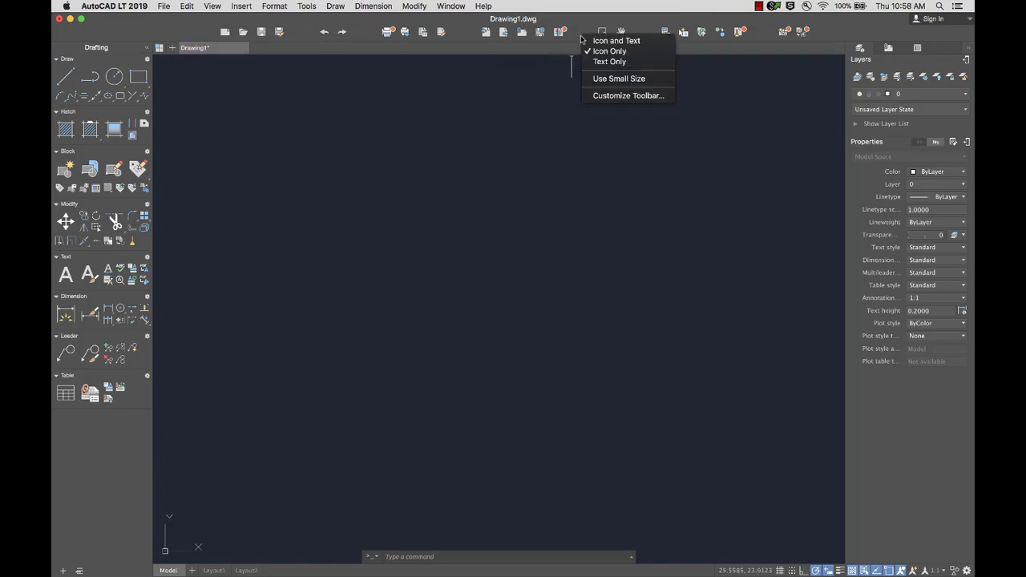
{"action": "left_click", "coordinate": [625, 95]}
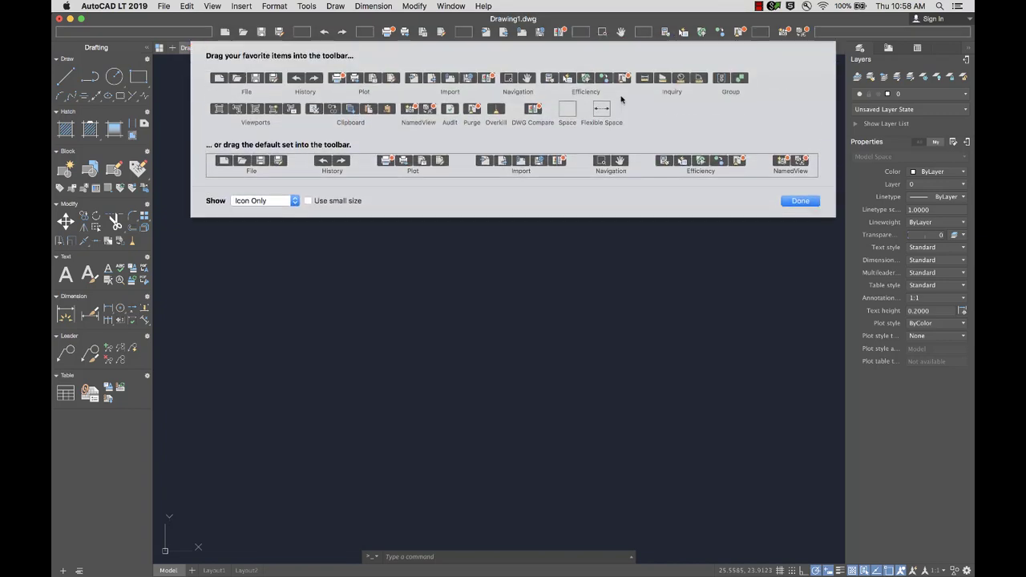
{"action": "left_click", "coordinate": [800, 200]}
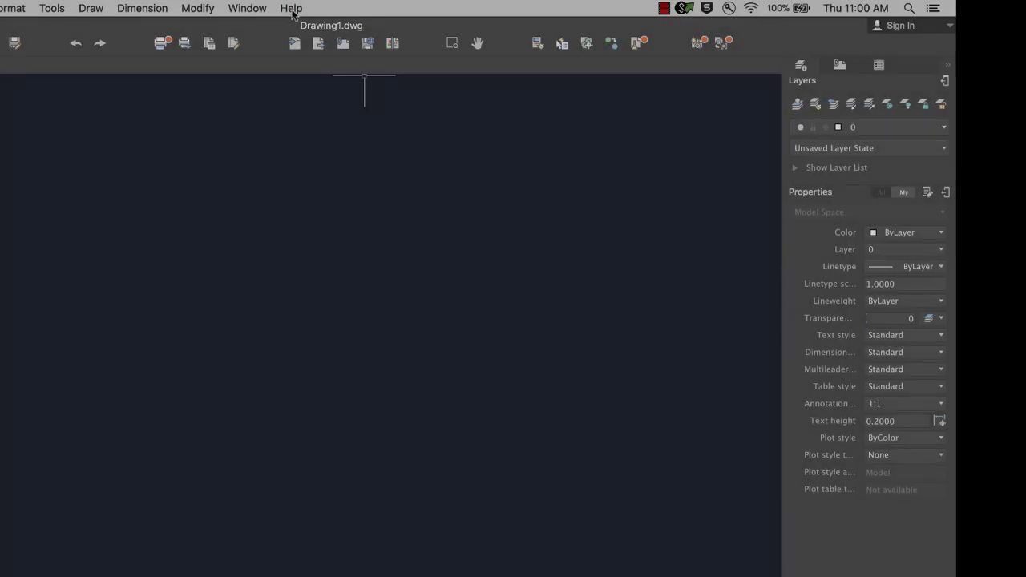
- Toggle Help > Highlight New Features off and on, then enter shownew as a command
{"action": "left_click", "coordinate": [290, 12]}
{"action": "left_click", "coordinate": [327, 100]}
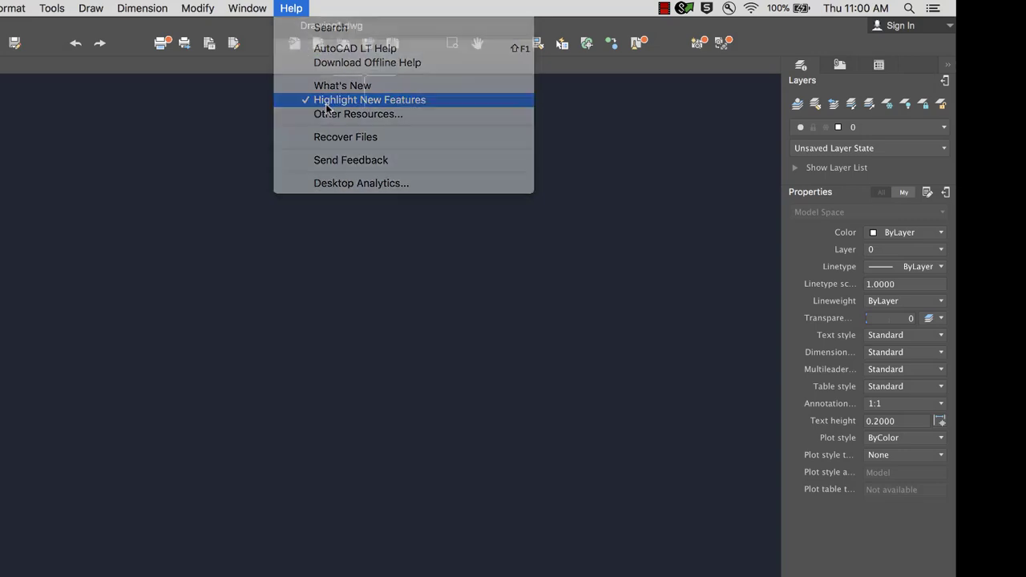
{"action": "left_click", "coordinate": [292, 9]}
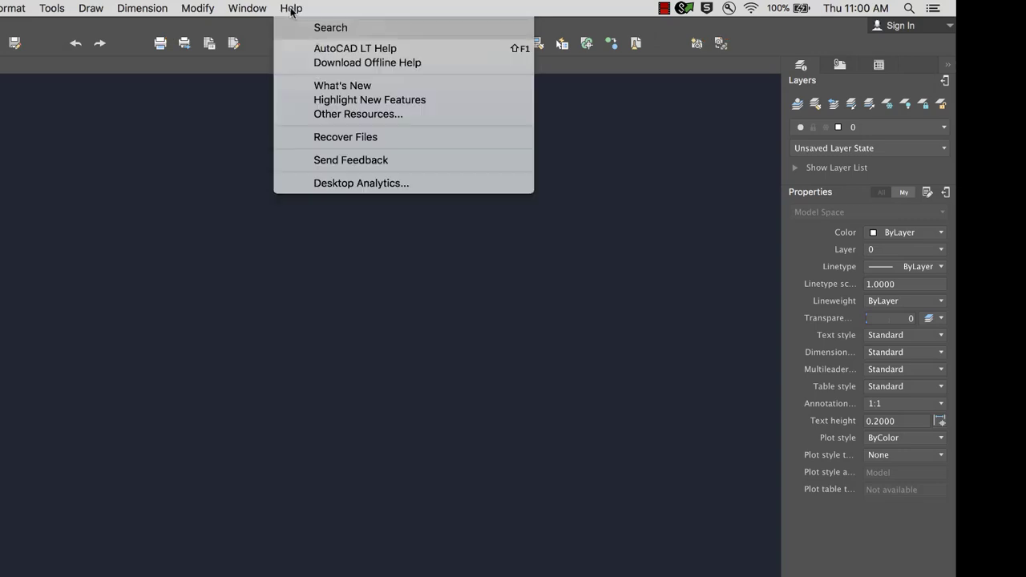
{"action": "left_click", "coordinate": [324, 100]}
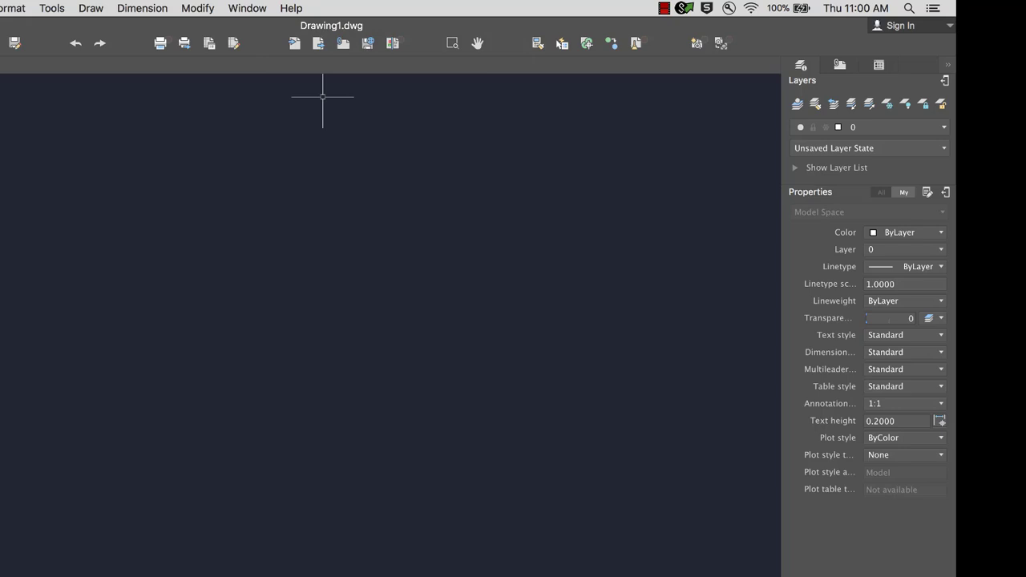
{"action": "type", "text": "shown"}
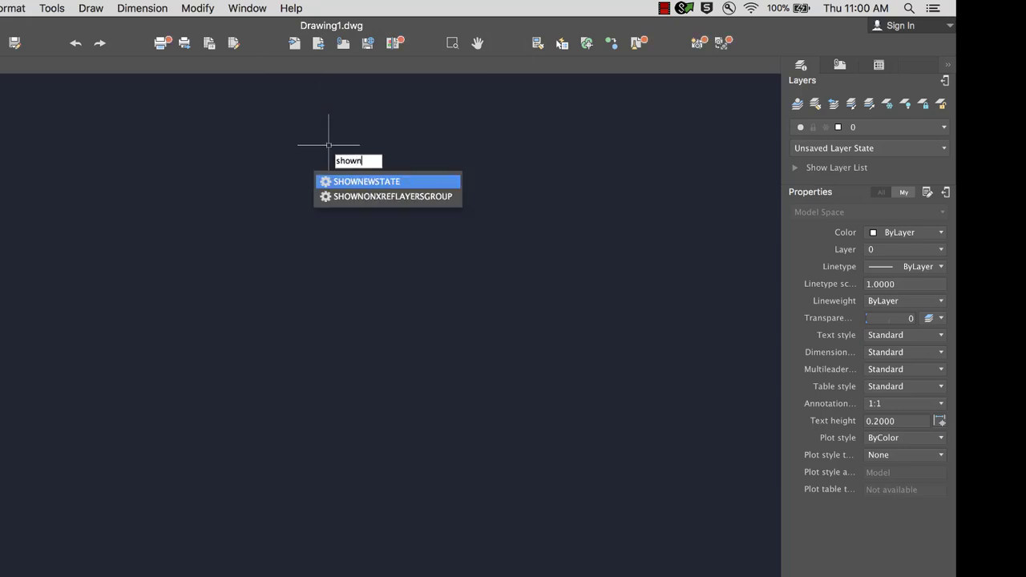
{"action": "type", "text": "ew"}
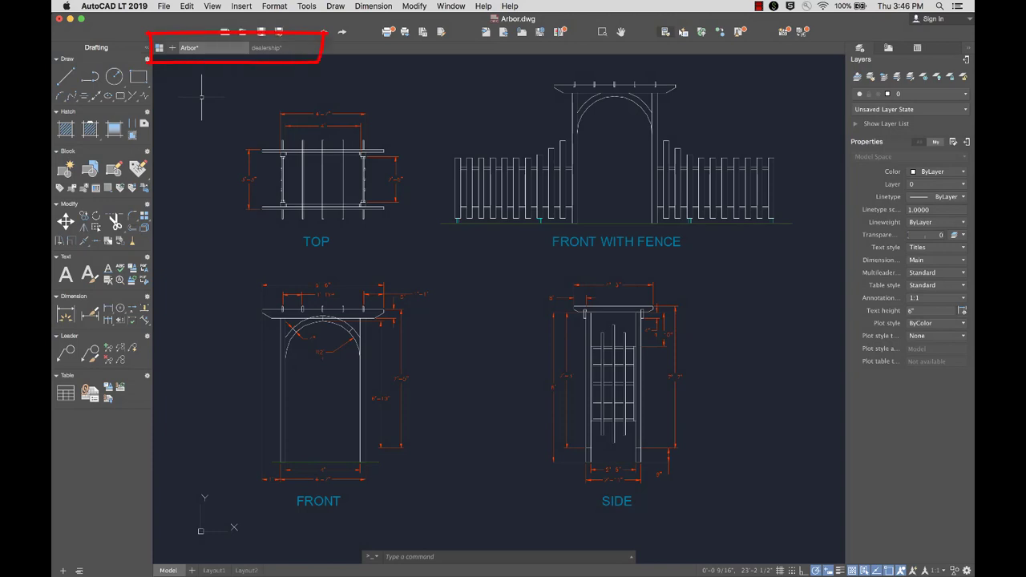
- Preview dealership.dwg layouts in Quick View, close it, and check the Arbor tab's menu
{"action": "left_click", "coordinate": [162, 50]}
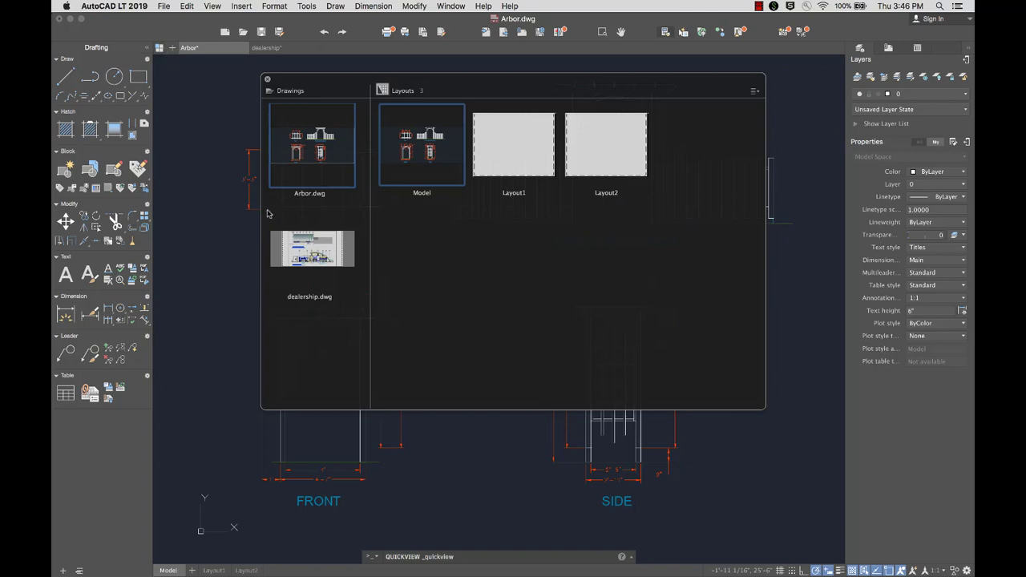
{"action": "left_click", "coordinate": [305, 258]}
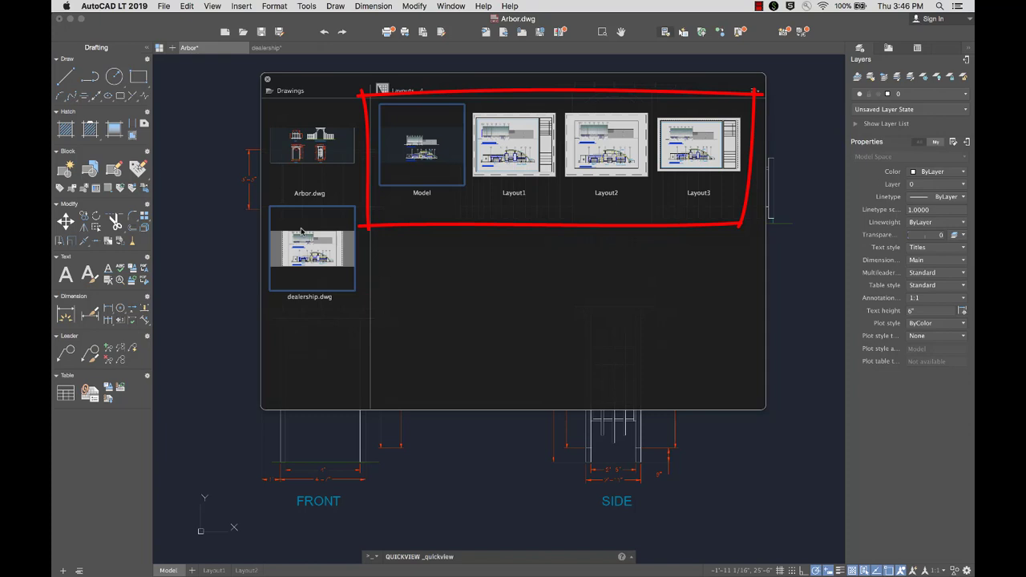
{"action": "left_click", "coordinate": [267, 78]}
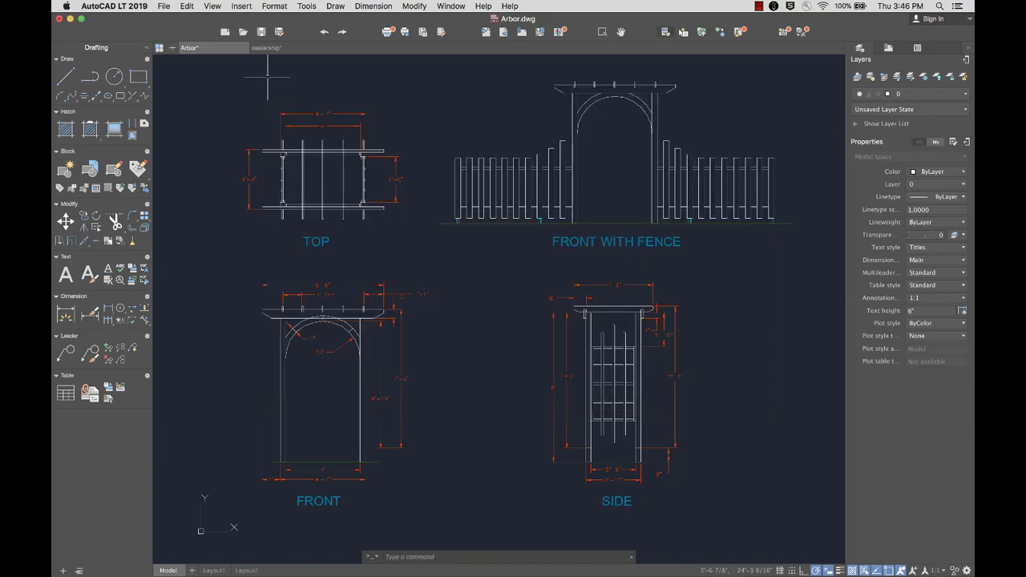
{"action": "right_click", "coordinate": [222, 50]}
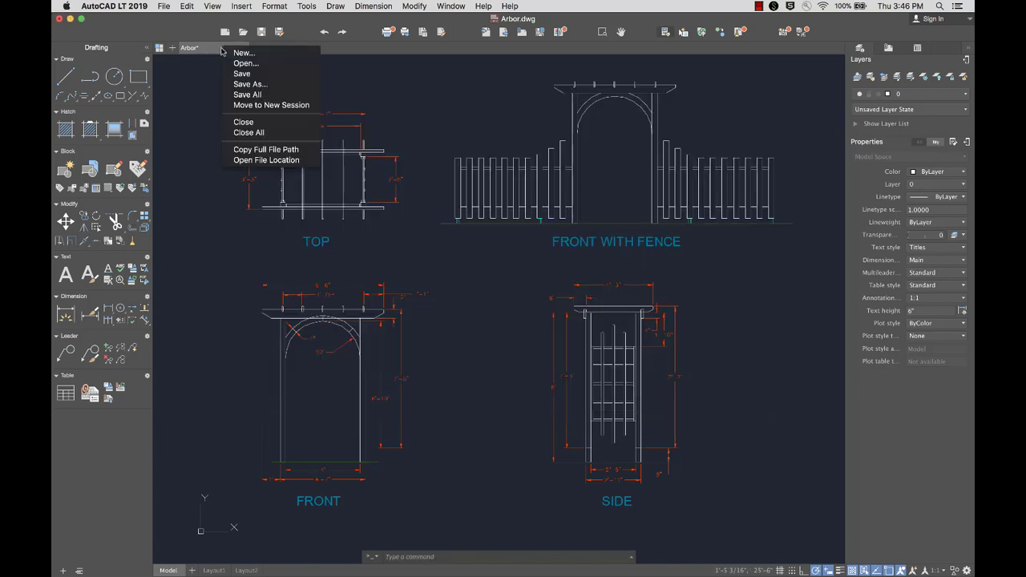
{"action": "key", "text": "Escape"}
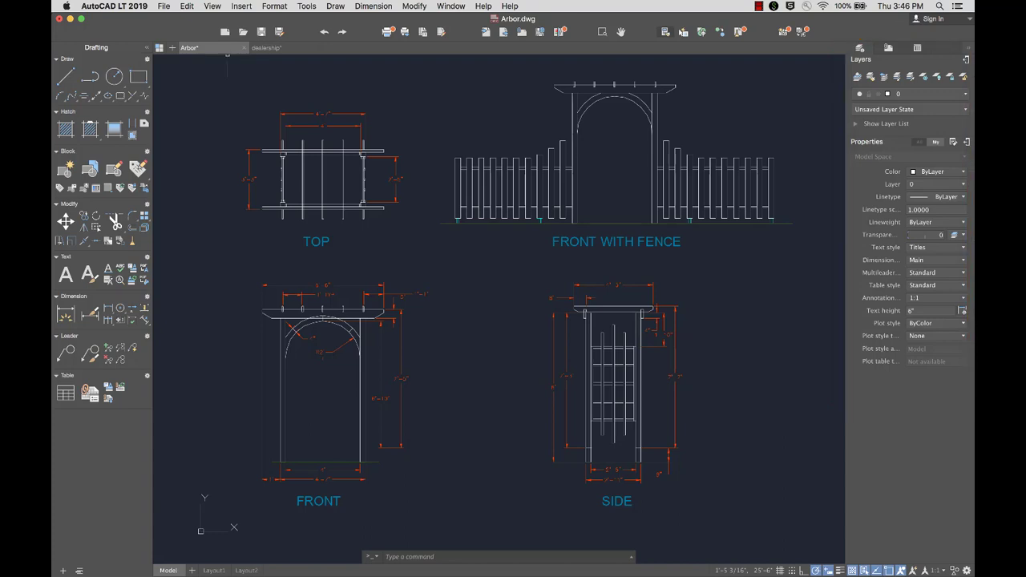
- Float, reposition, widen and redock the Layers panel, then collapse the side palette
{"action": "left_click", "coordinate": [888, 48]}
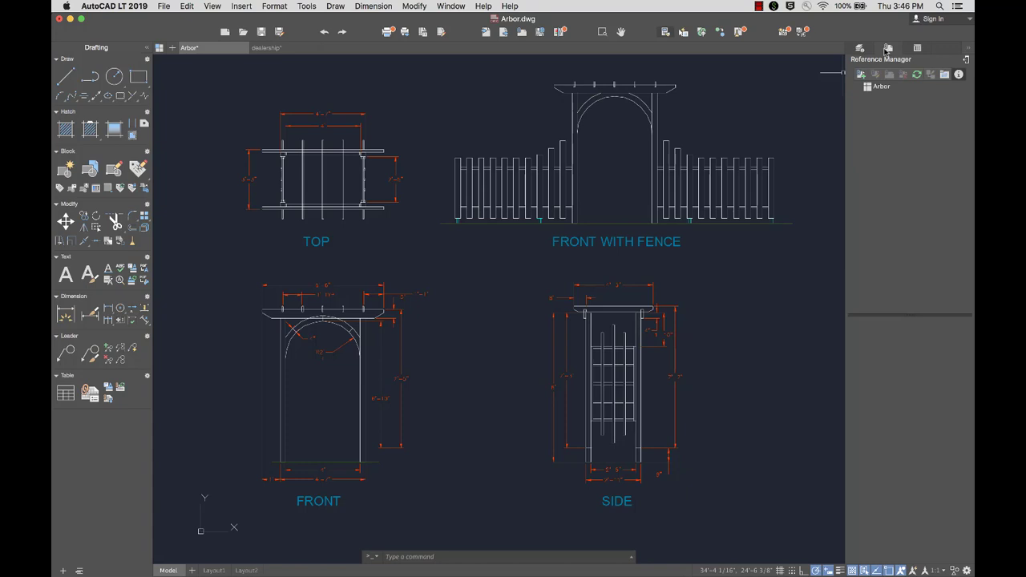
{"action": "left_click", "coordinate": [917, 48]}
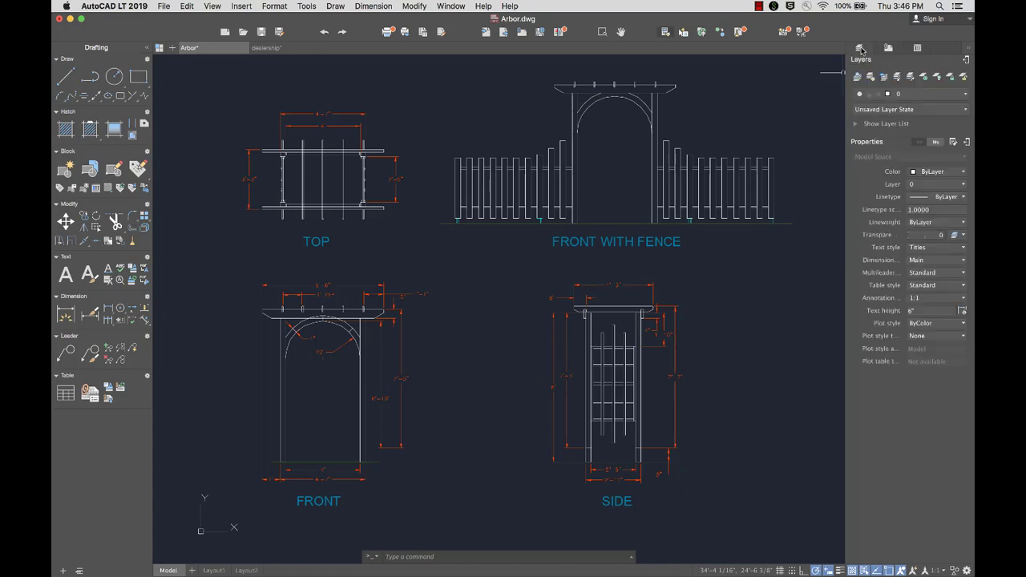
{"action": "left_click", "coordinate": [966, 60]}
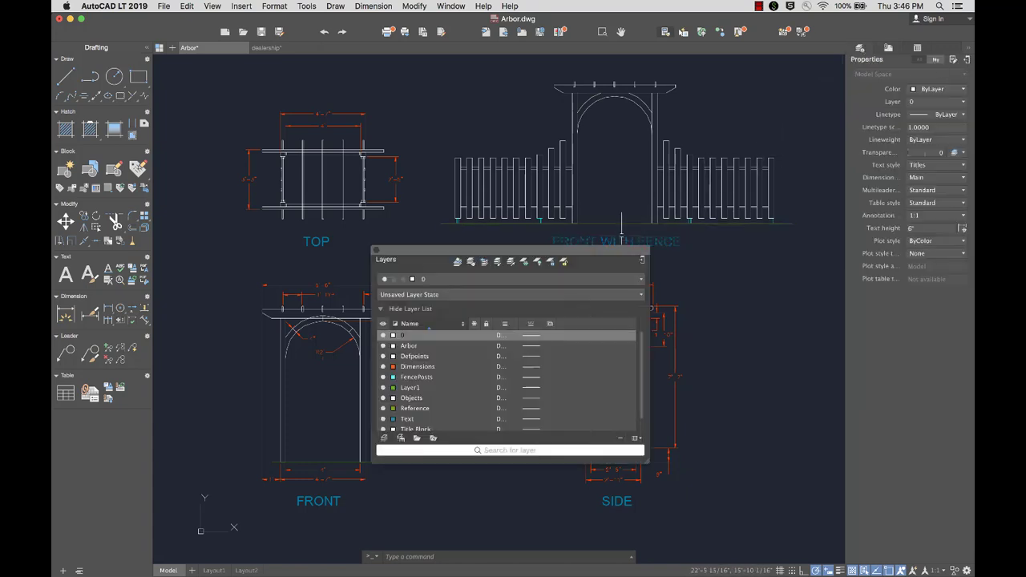
{"action": "left_click_drag", "start_coordinate": [449, 250], "coordinate": [283, 89]}
{"action": "left_click_drag", "start_coordinate": [484, 150], "coordinate": [584, 153]}
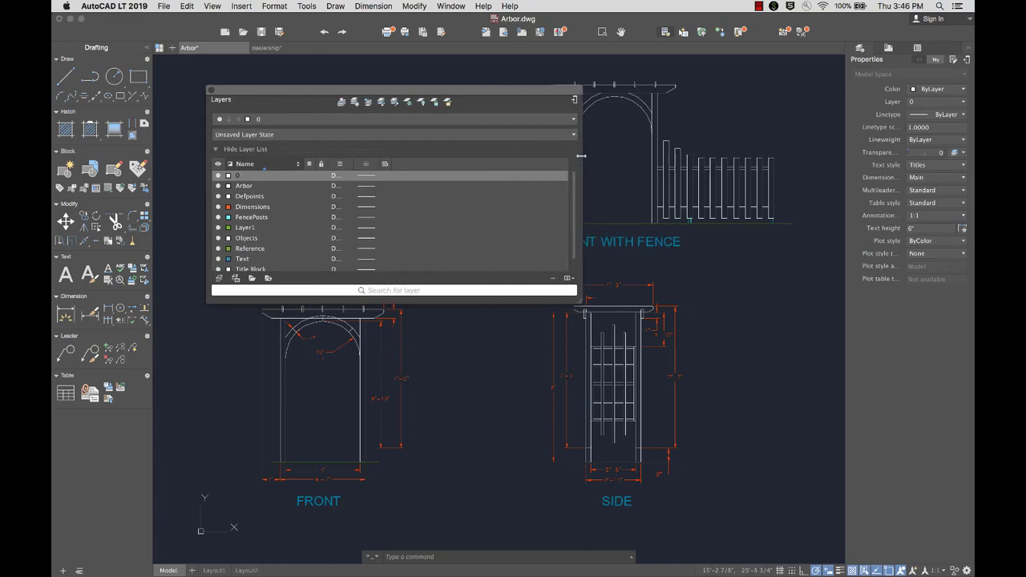
{"action": "left_click", "coordinate": [574, 102]}
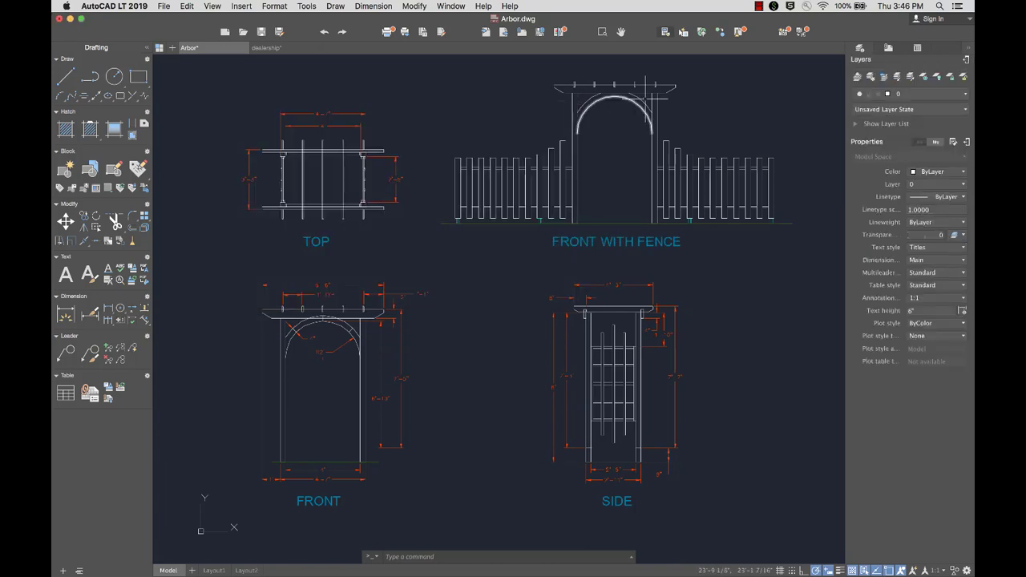
{"action": "left_click", "coordinate": [967, 51]}
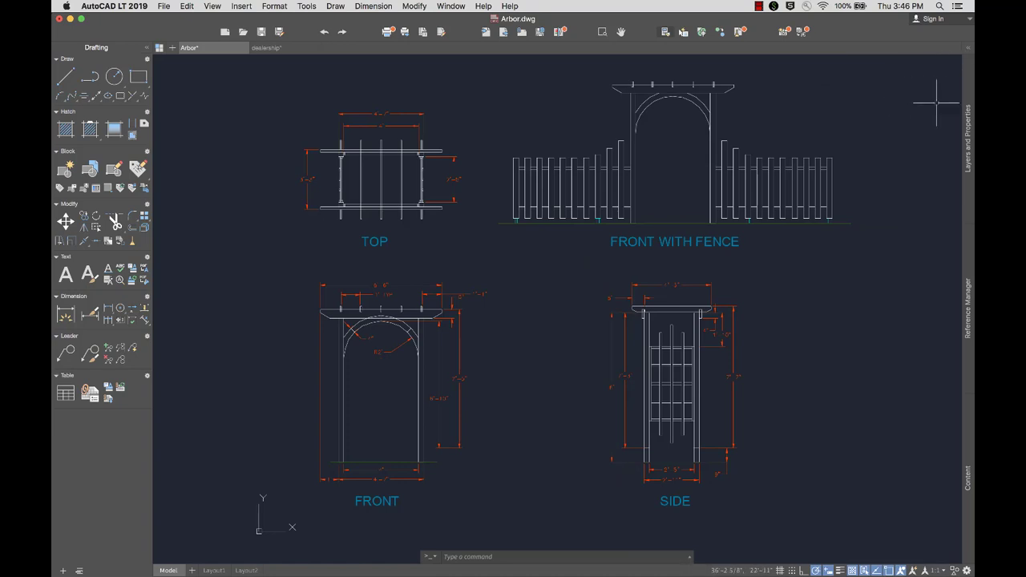
- Expand the collapsed palette, view the Reference Manager listing Arbor, and pin it open
{"action": "left_click", "coordinate": [970, 192]}
{"action": "left_click", "coordinate": [968, 308]}
{"action": "left_click", "coordinate": [969, 50]}
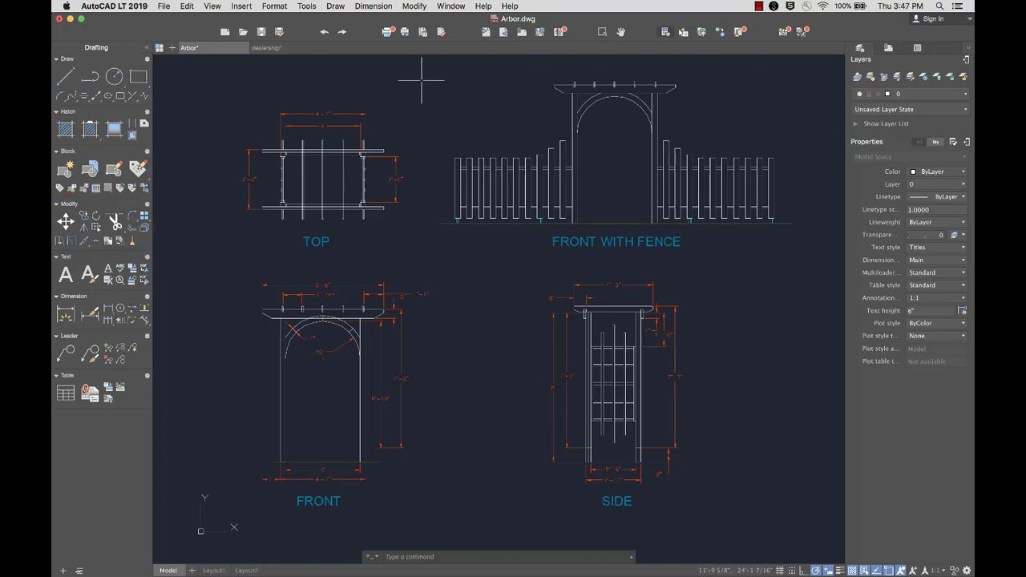
- Narrow the Drafting tool set palette, then restore its wider layout
{"action": "left_click_drag", "start_coordinate": [152, 55], "coordinate": [101, 55]}
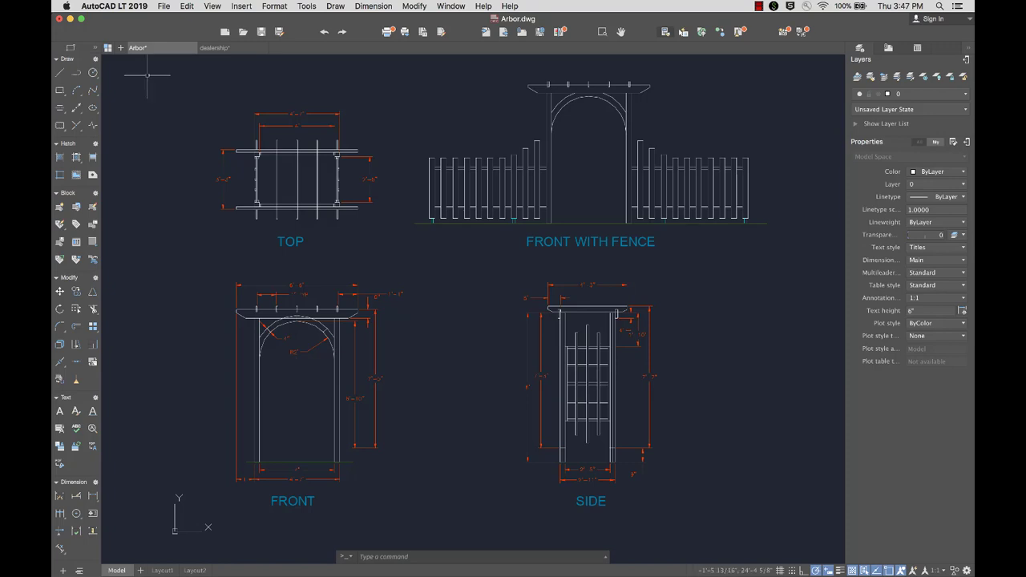
{"action": "left_click", "coordinate": [96, 51]}
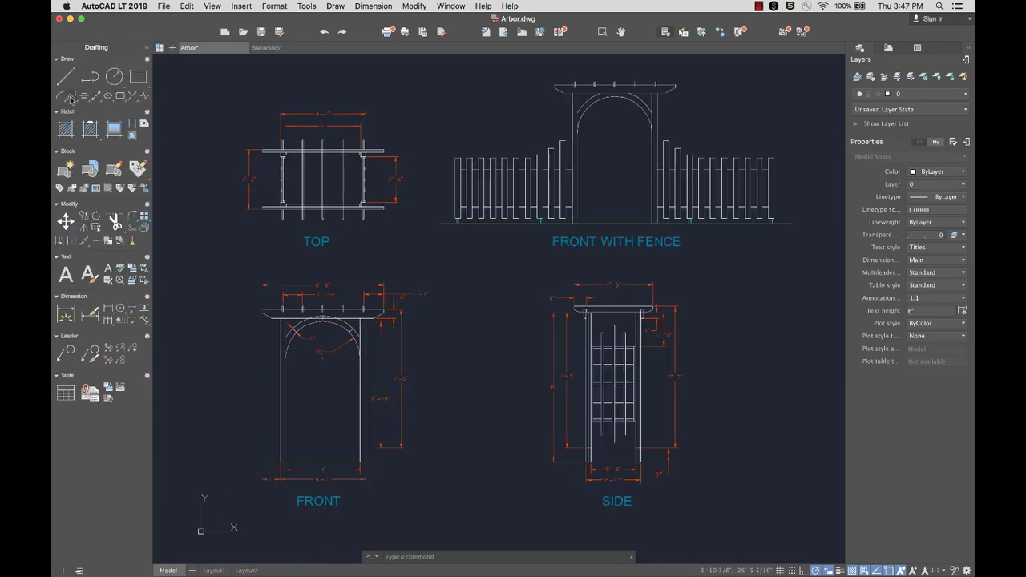
{"action": "left_click", "coordinate": [56, 112]}
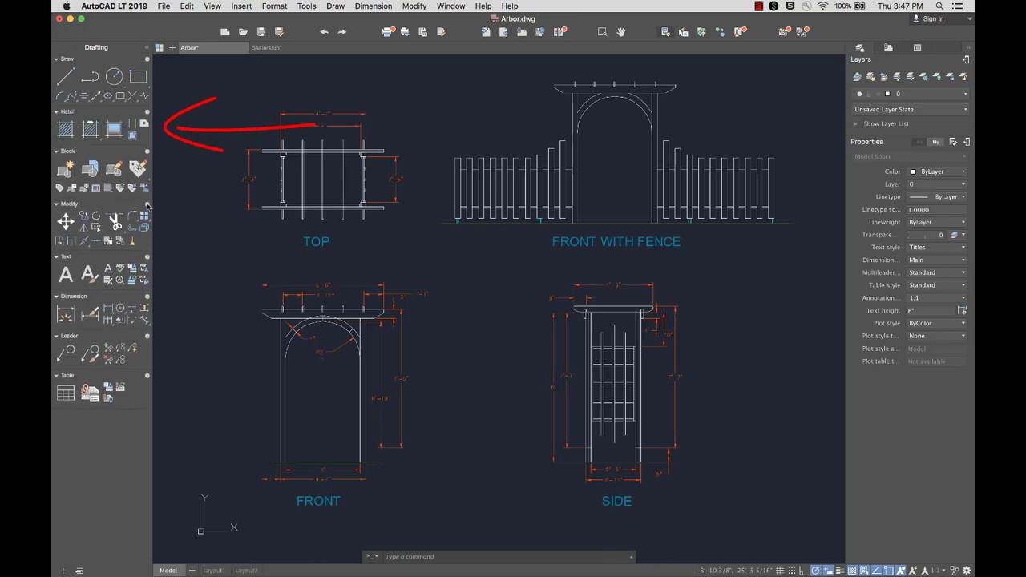
- Check the Modify panel's tool list, then drag the Text panel above Modify
{"action": "left_click", "coordinate": [147, 206]}
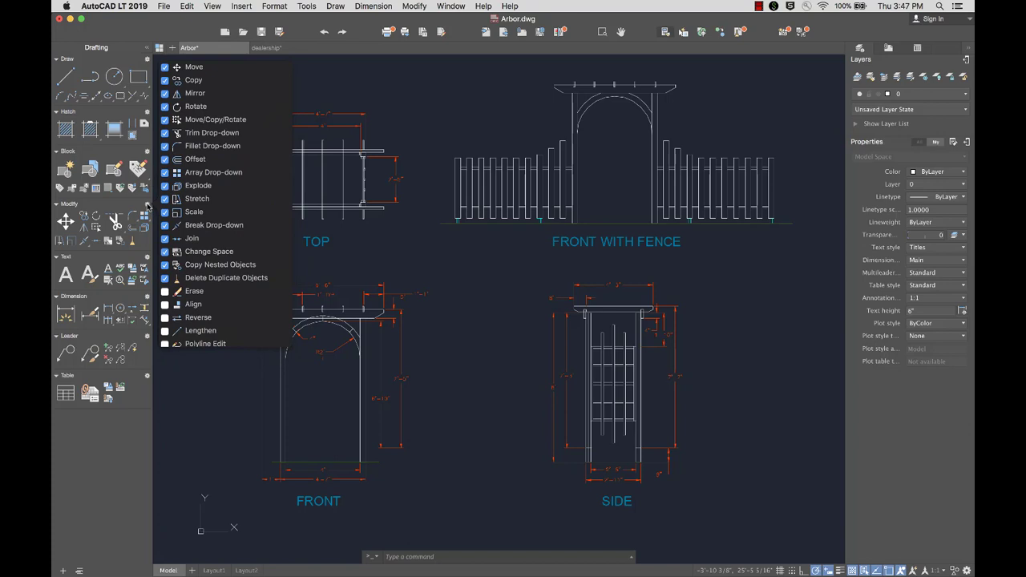
{"action": "left_click", "coordinate": [147, 206]}
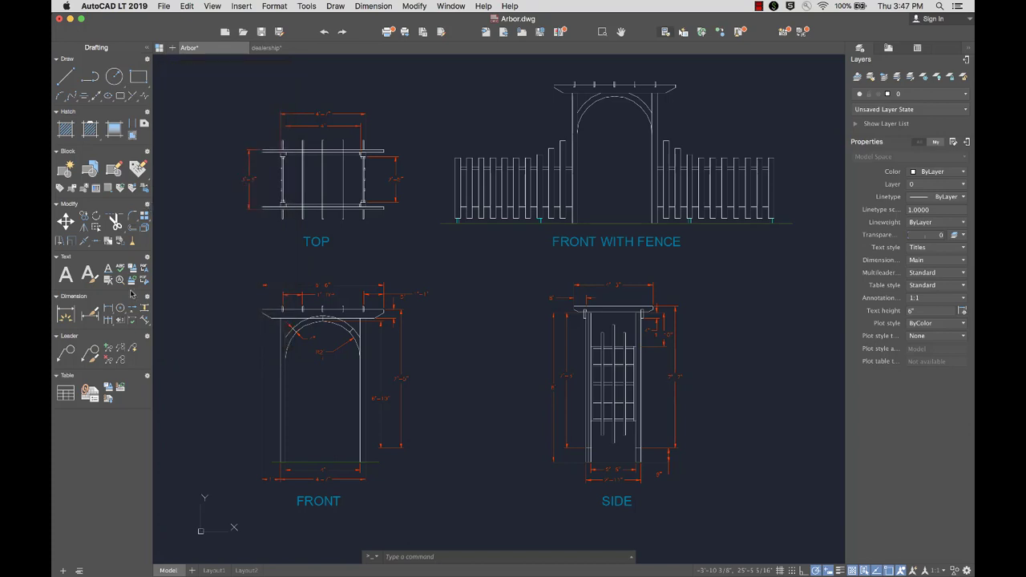
{"action": "left_click", "coordinate": [80, 570]}
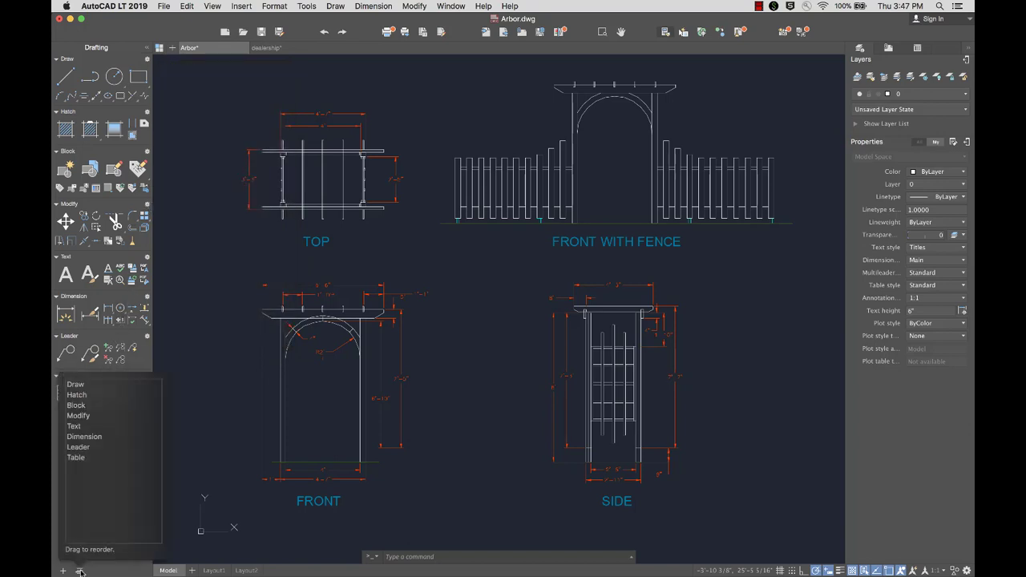
{"action": "left_click_drag", "start_coordinate": [74, 425], "coordinate": [74, 414]}
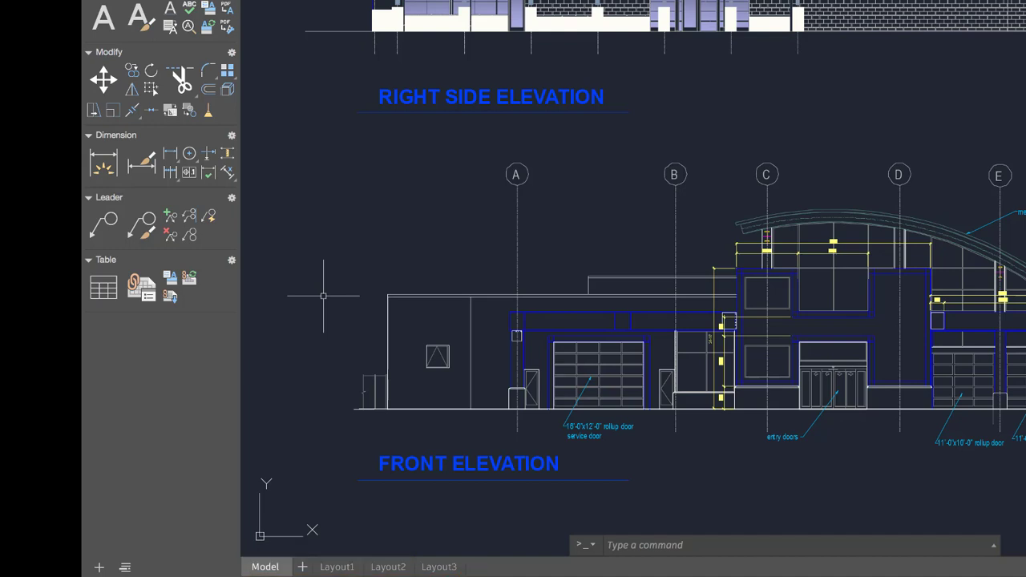
- Preview the front elevation on the Layout1 sheet, then switch back to the Model tab
{"action": "left_click", "coordinate": [337, 566]}
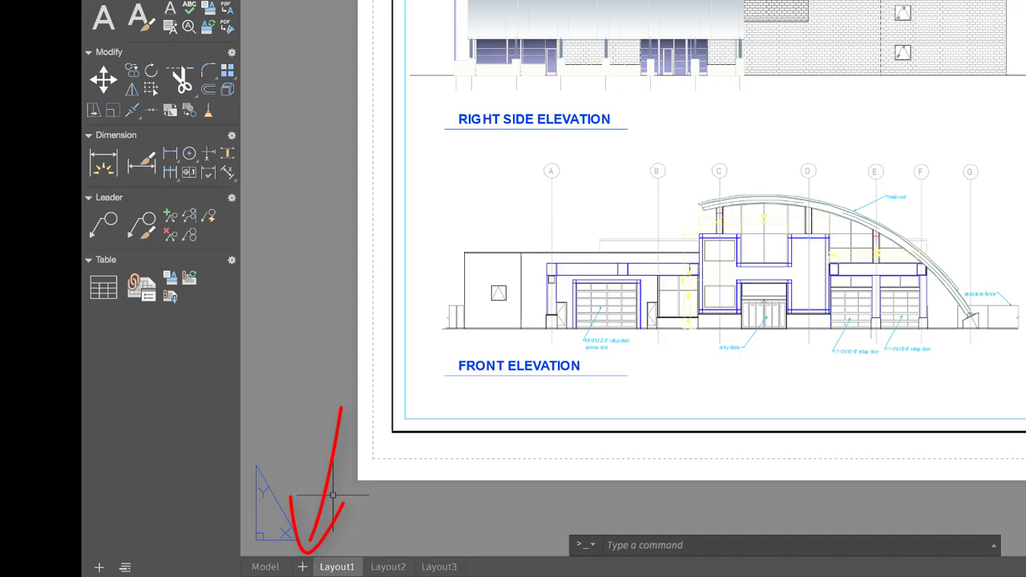
{"action": "left_click", "coordinate": [264, 567]}
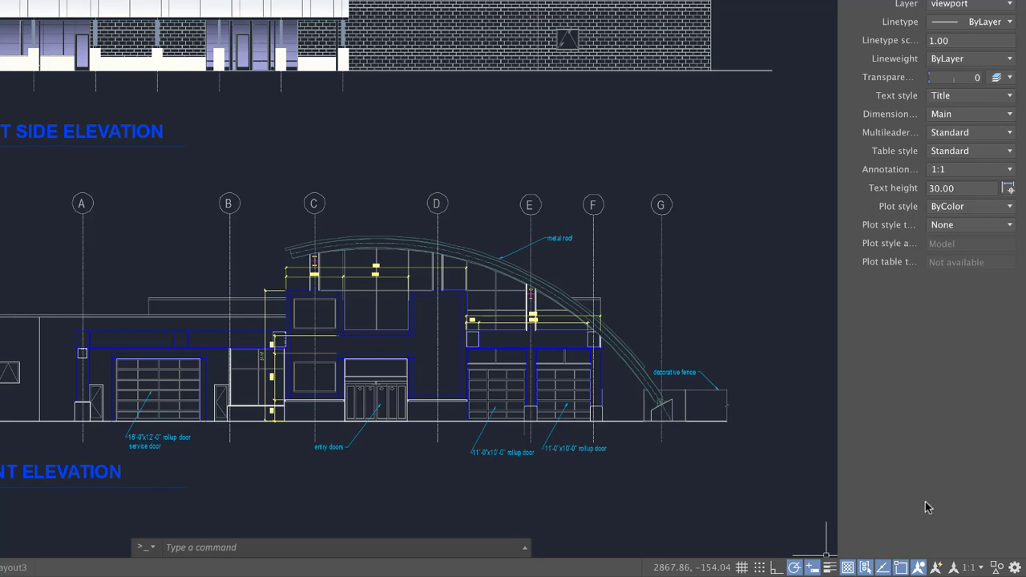
{"action": "left_click", "coordinate": [1014, 568]}
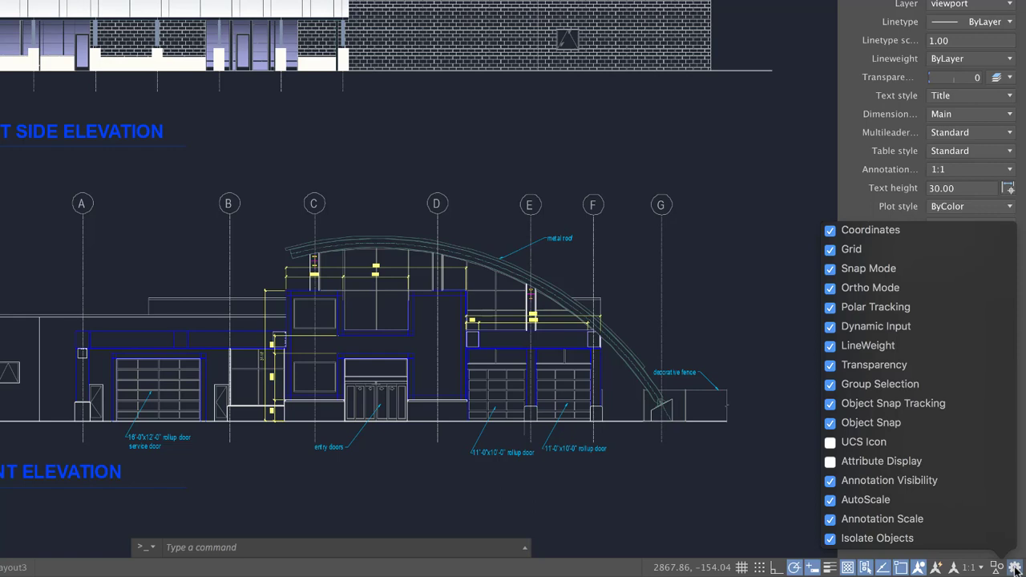
{"action": "left_click", "coordinate": [1014, 568]}
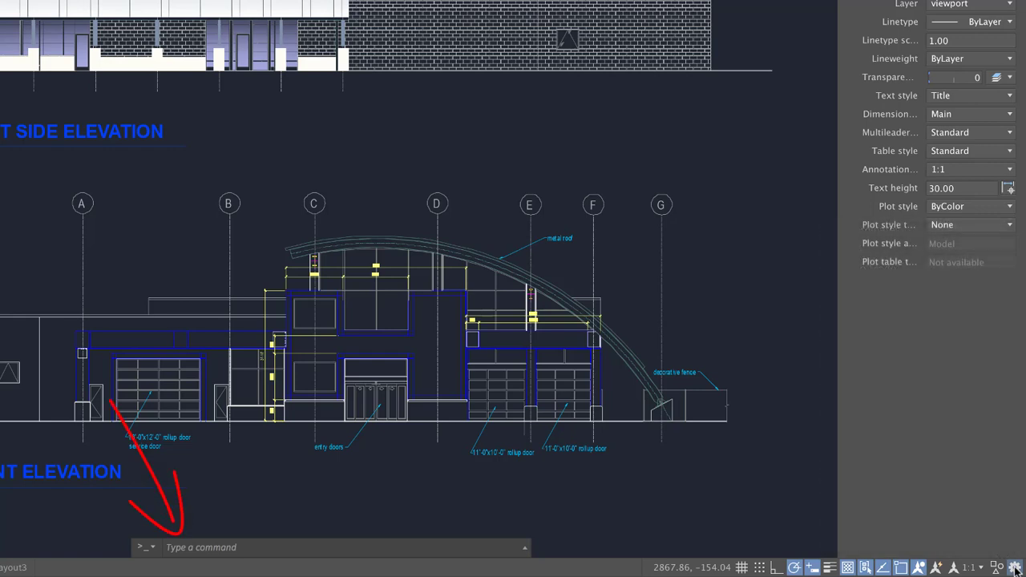
- Enter C at the command line to start CIRCLE, awaiting a centre point
{"action": "left_click", "coordinate": [247, 550]}
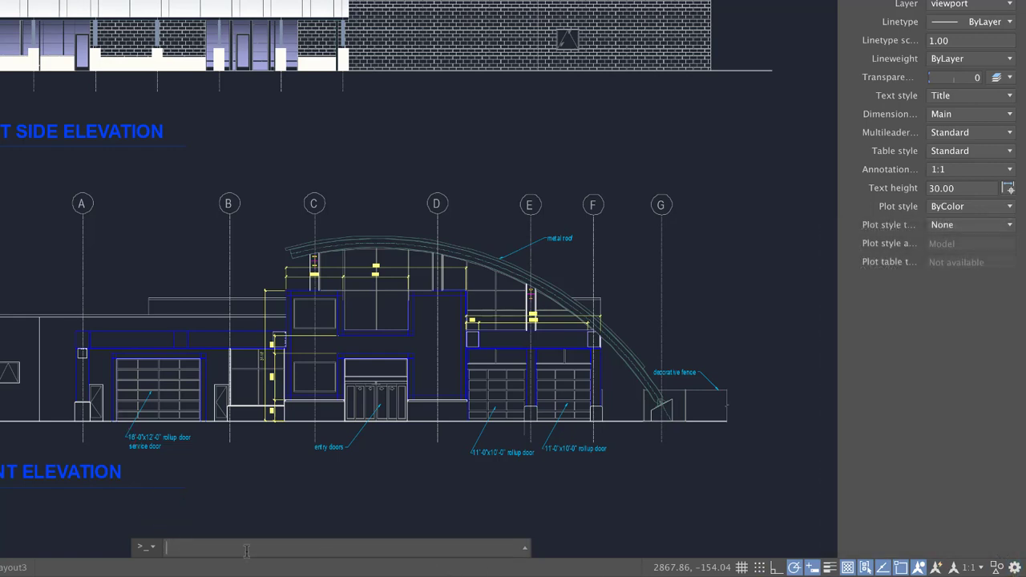
{"action": "type", "text": "c"}
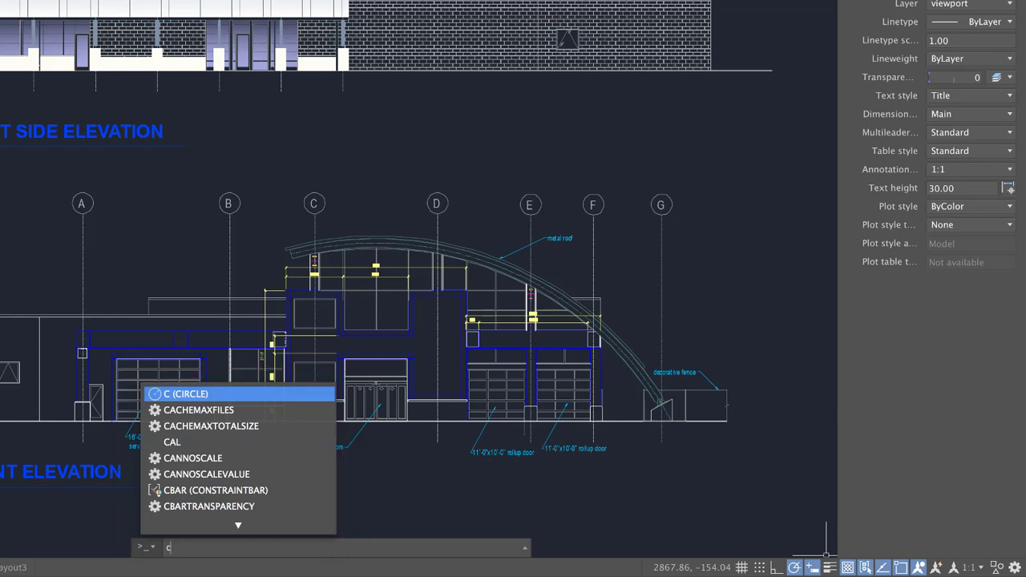
{"action": "key", "text": "Return"}
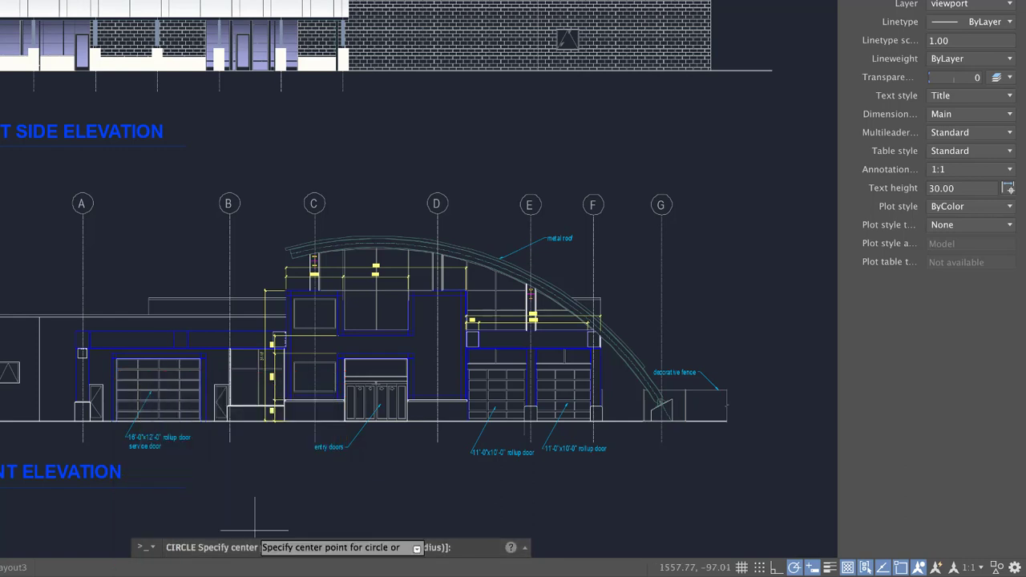